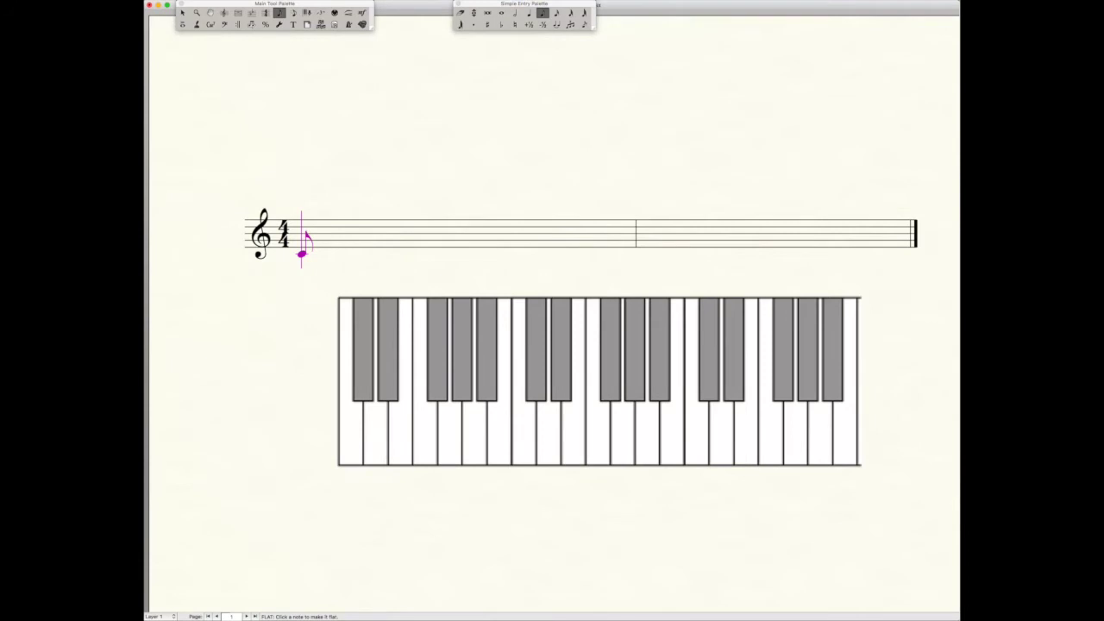
# - Enter D, E, F, G, A, B and top C as eighth notes after middle C in measure 1
pyautogui.press('d')
pyautogui.press('e')
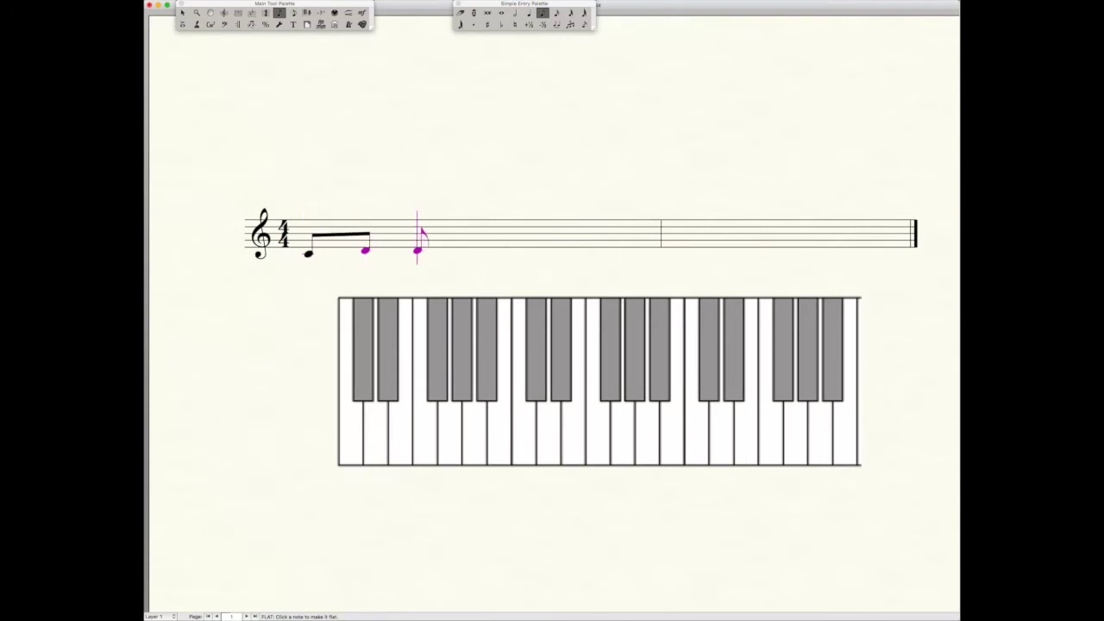
pyautogui.press('f')
pyautogui.press('g')
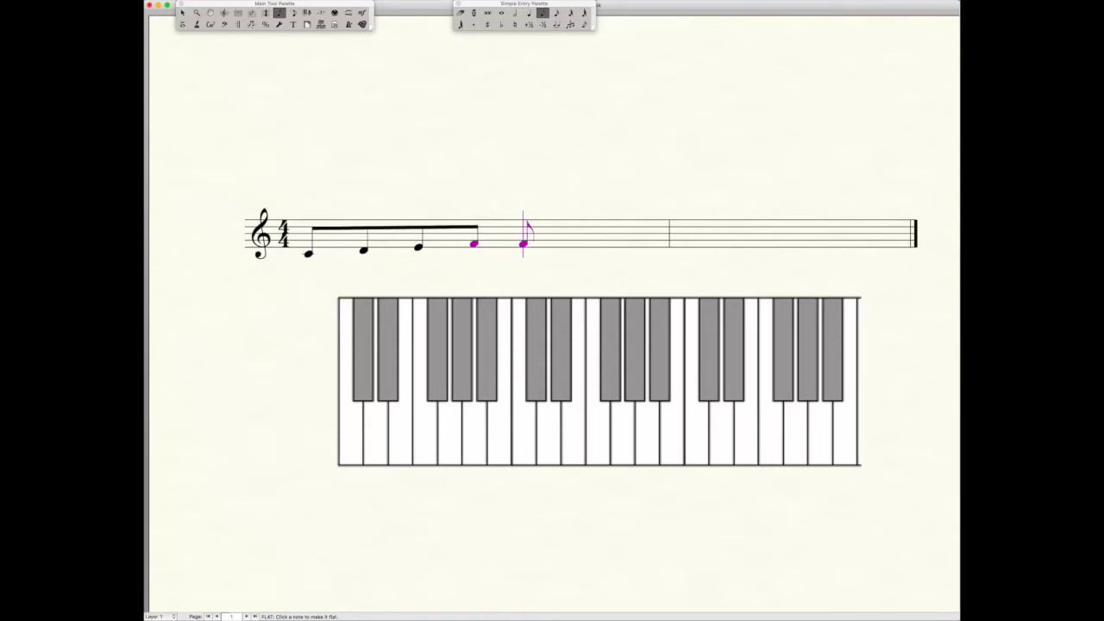
pyautogui.press('g')
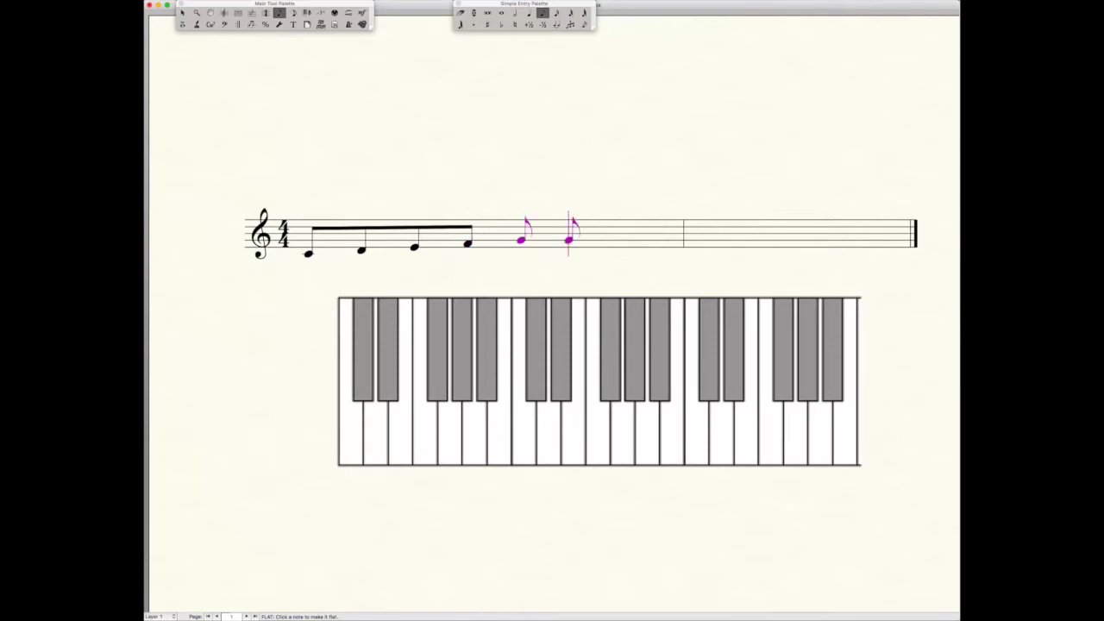
pyautogui.press('a')
pyautogui.press('b')
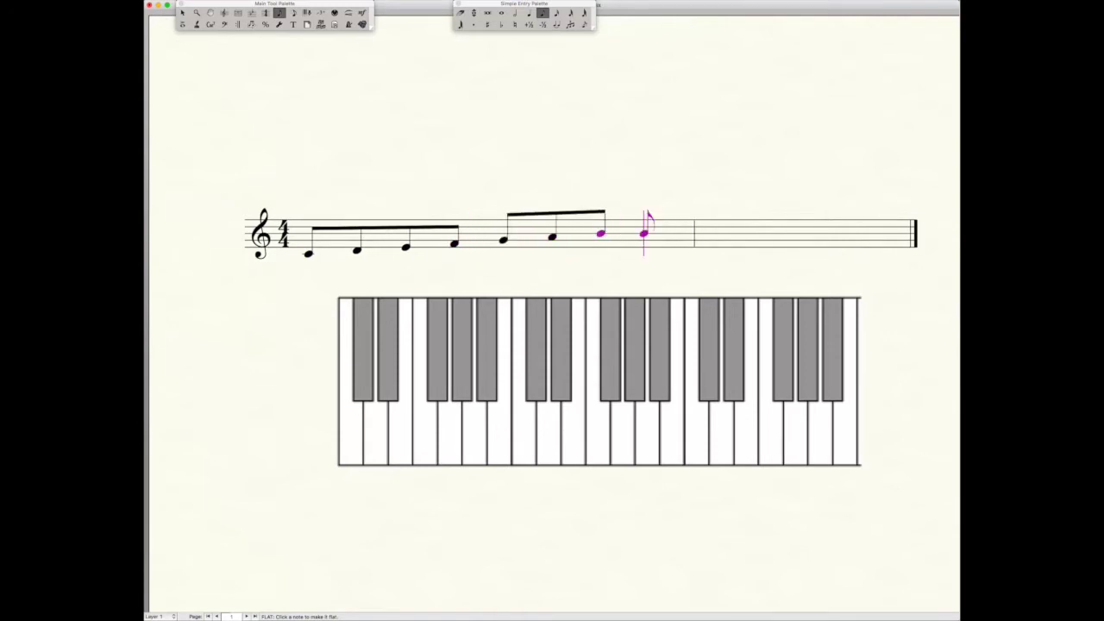
pyautogui.press('c')
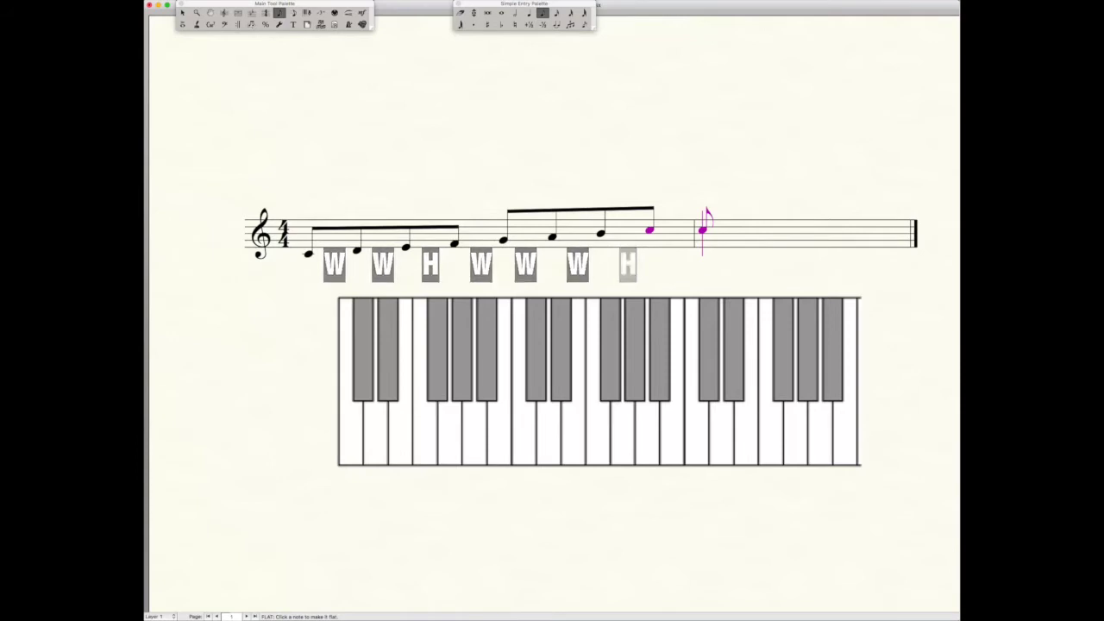
# - Delete the C-scale notes, leaving only the first C
pyautogui.press('Delete')
pyautogui.press('Delete')
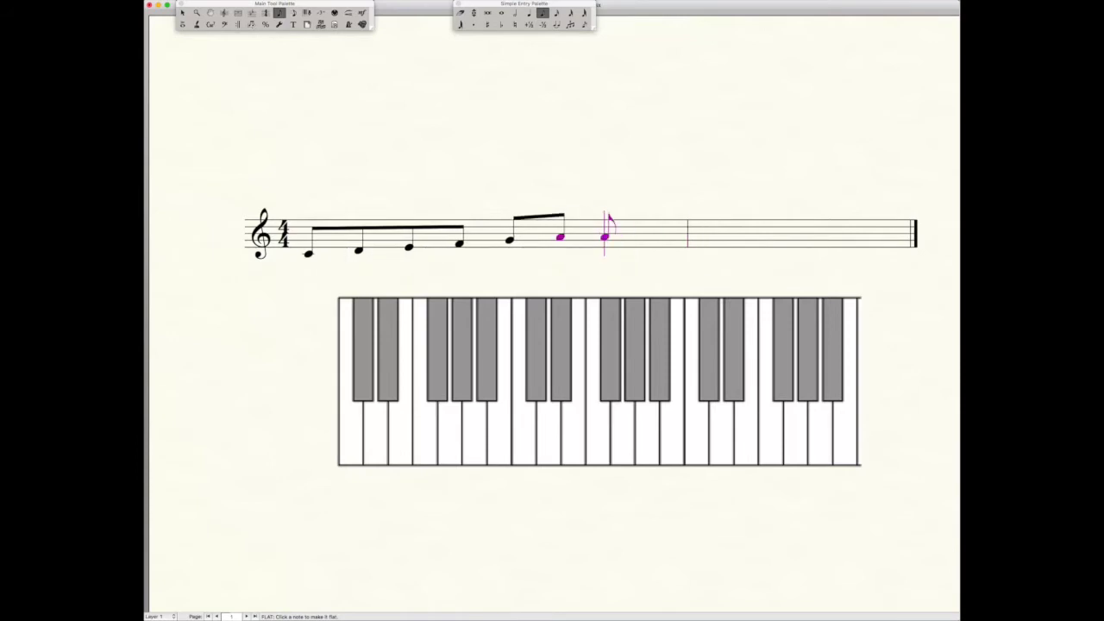
pyautogui.press('BackSpace')
pyautogui.press('BackSpace')
pyautogui.press('BackSpace')
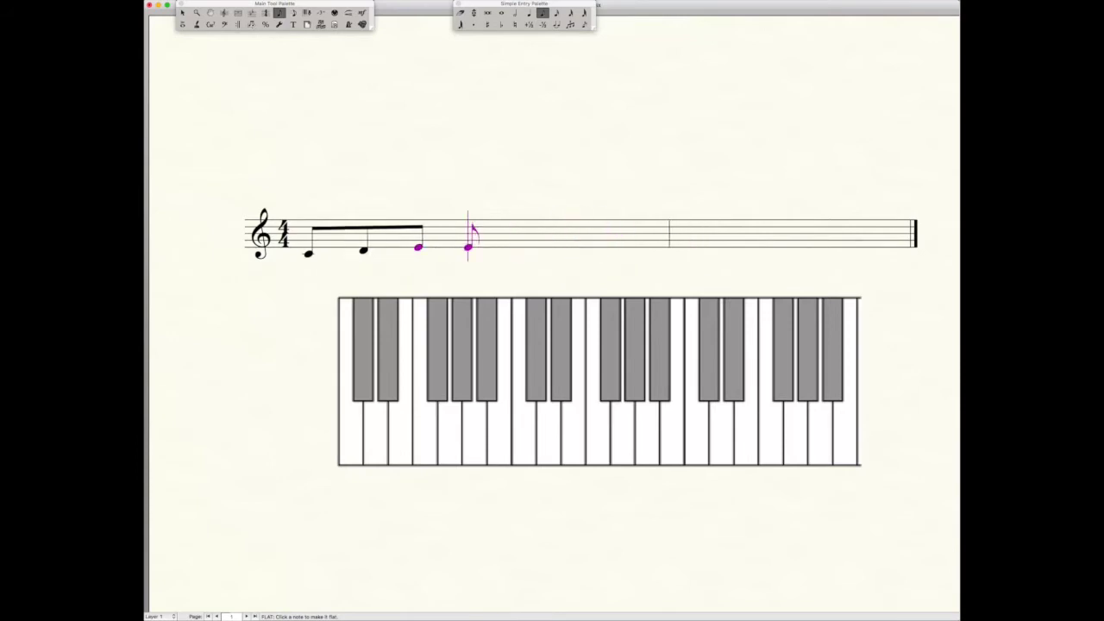
pyautogui.press('BackSpace')
pyautogui.press('BackSpace')
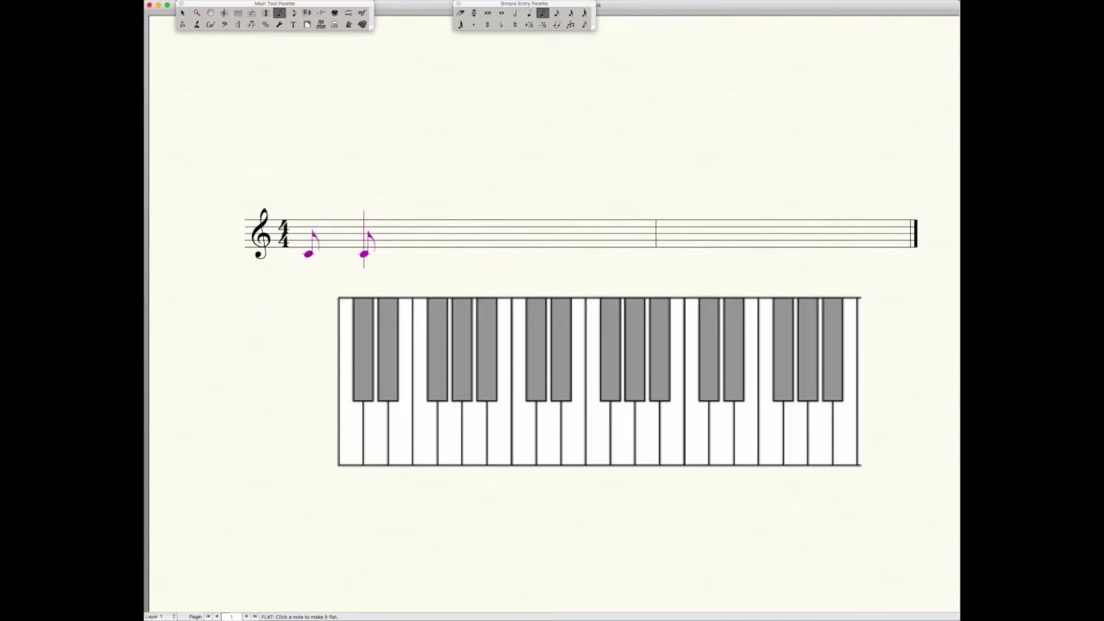
pyautogui.press('BackSpace')
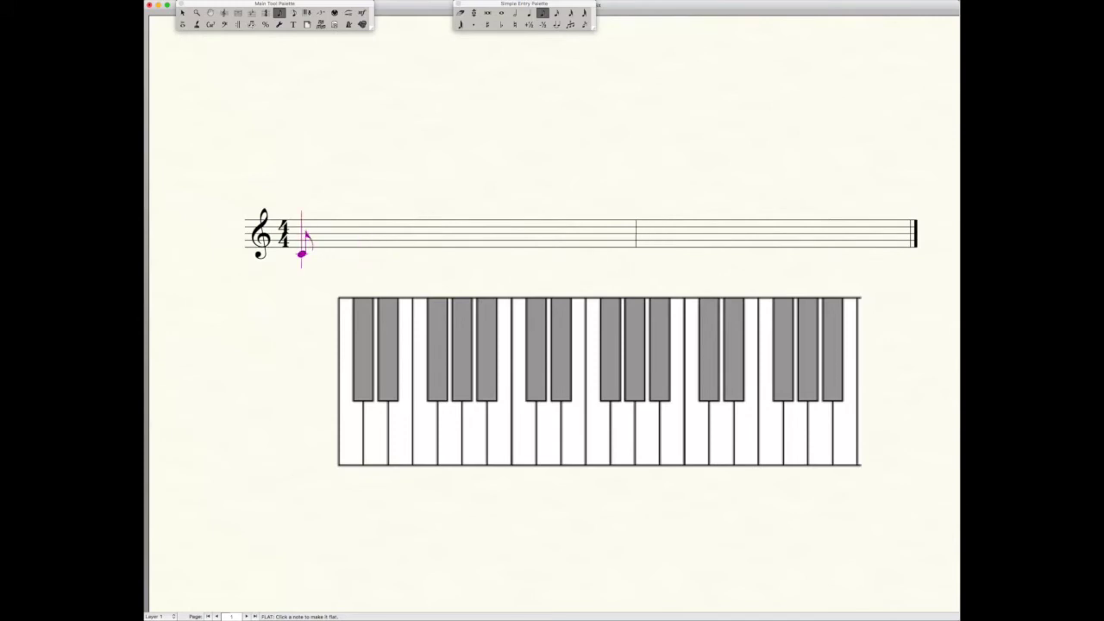
# - Enter G, A and B as the first three eighth notes of the new scale
pyautogui.press('Up')
pyautogui.press('Up')
pyautogui.press('Up')
pyautogui.press('Up')
pyautogui.press('Up')
pyautogui.press('Up')
pyautogui.press('Down')
pyautogui.press('Down')
pyautogui.press('Return')
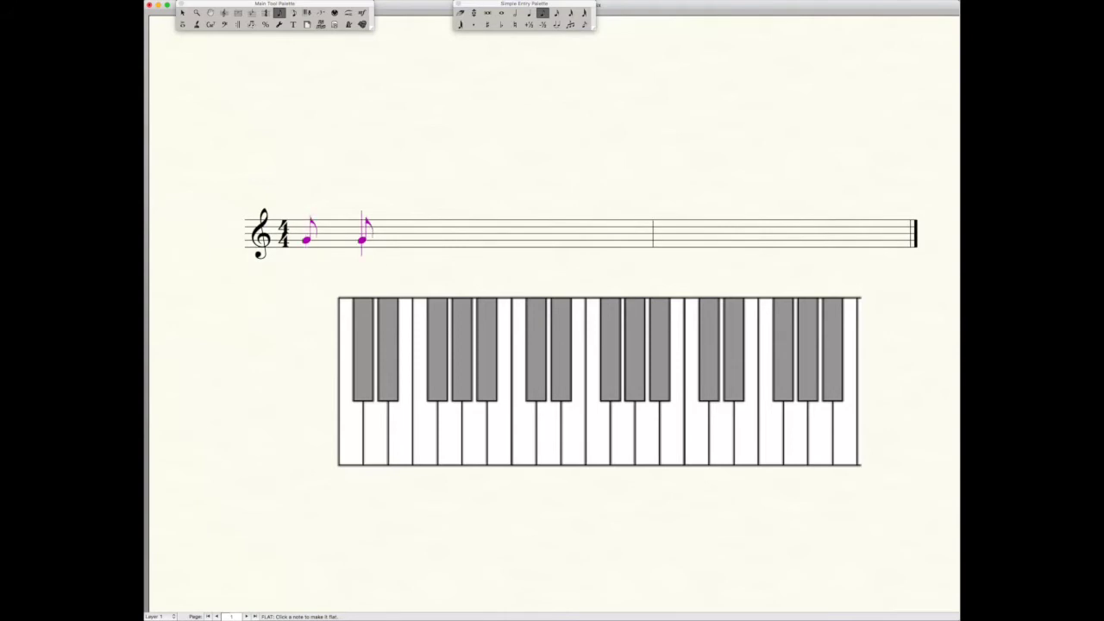
pyautogui.press('Return')
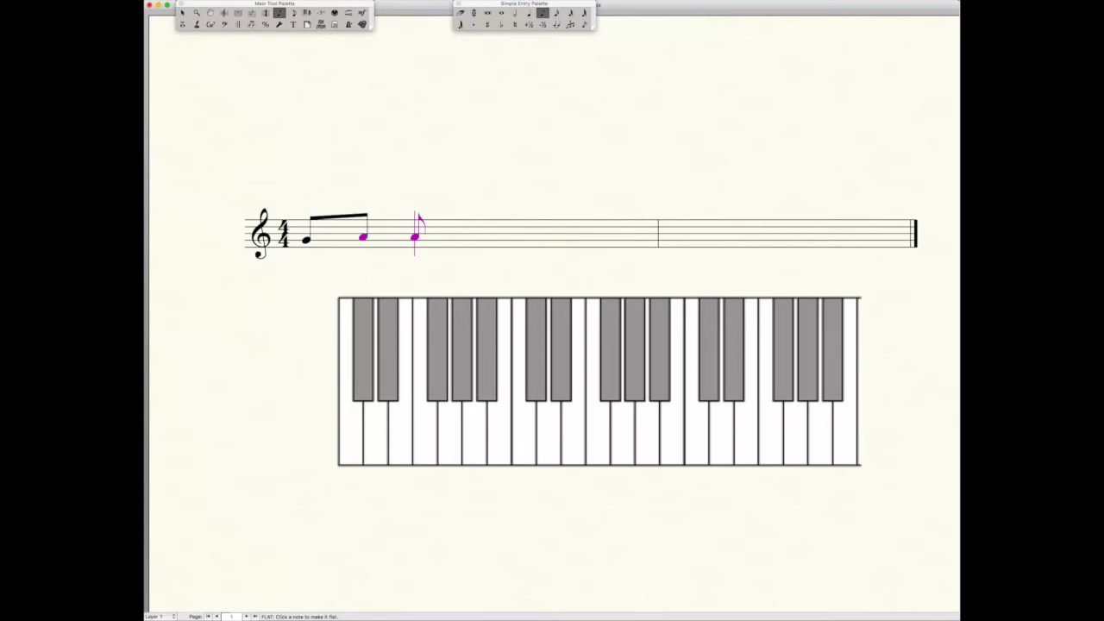
pyautogui.press('Return')
# - Add C, D, E, F and the top G as eighth notes to complete the octave
pyautogui.press('Up')
pyautogui.press('Return')
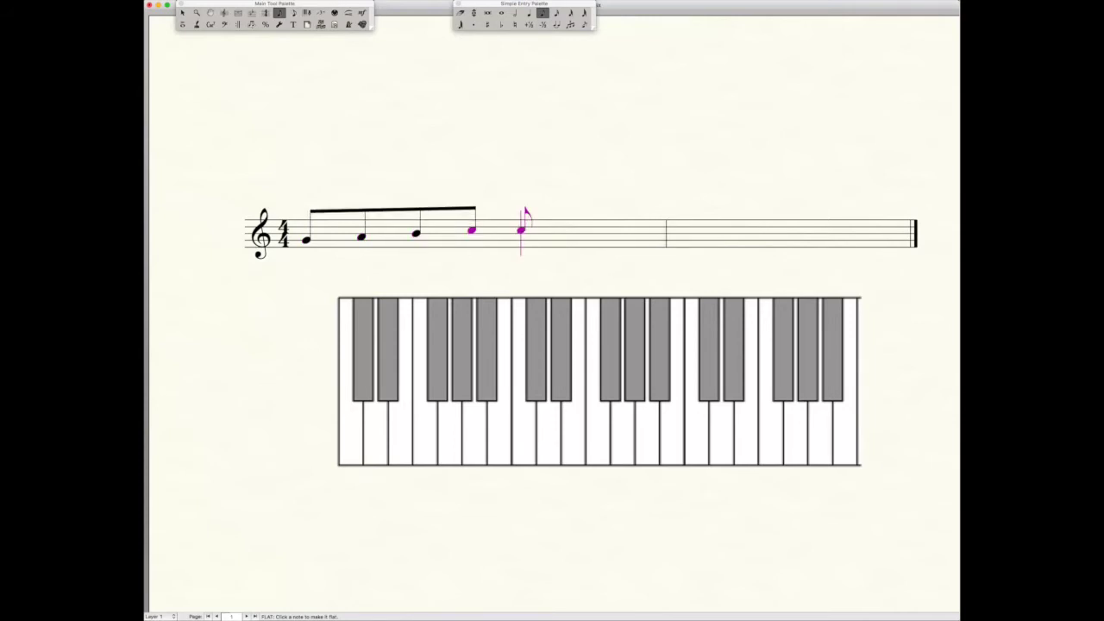
pyautogui.press('Return')
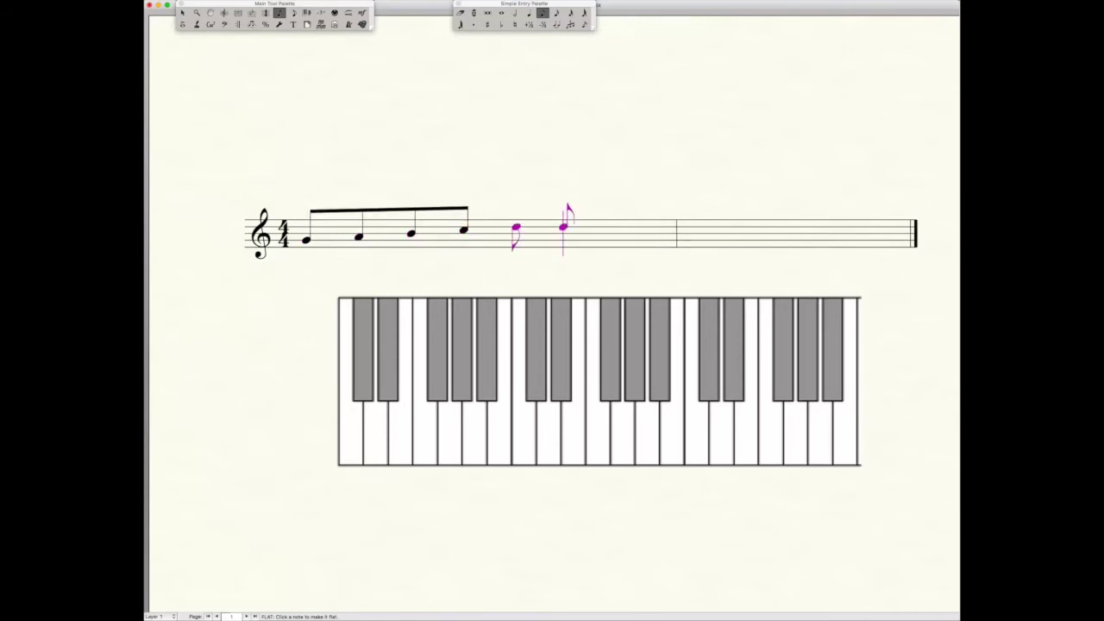
pyautogui.press('Up')
pyautogui.press('Return')
pyautogui.press('Up')
pyautogui.press('Return')
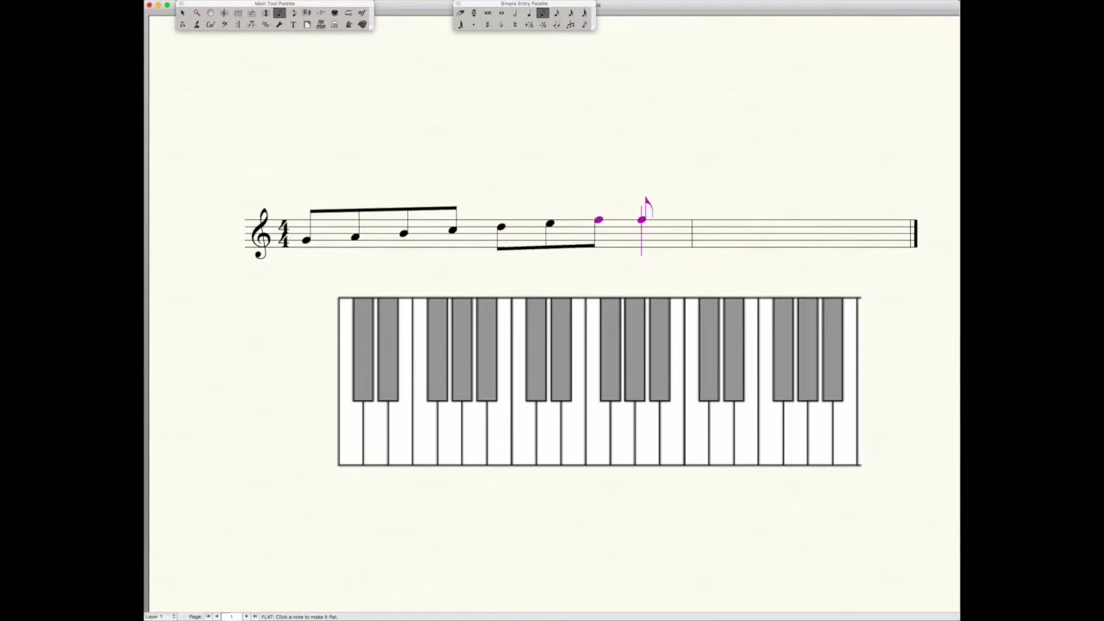
pyautogui.press('Up')
pyautogui.press('Return')
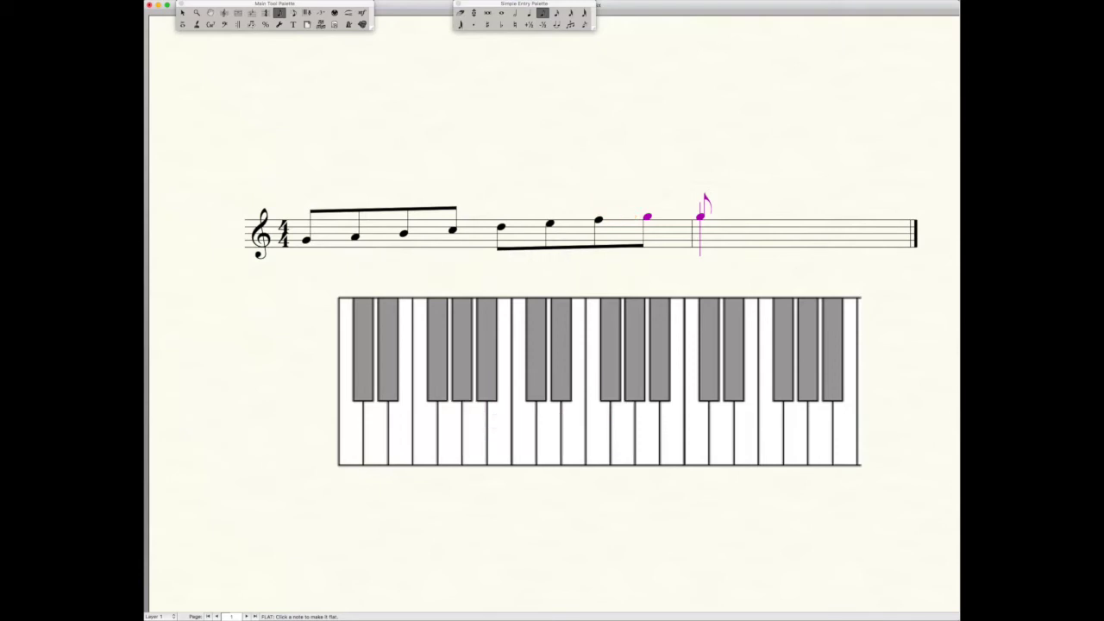
pyautogui.press('alt+super+equal')
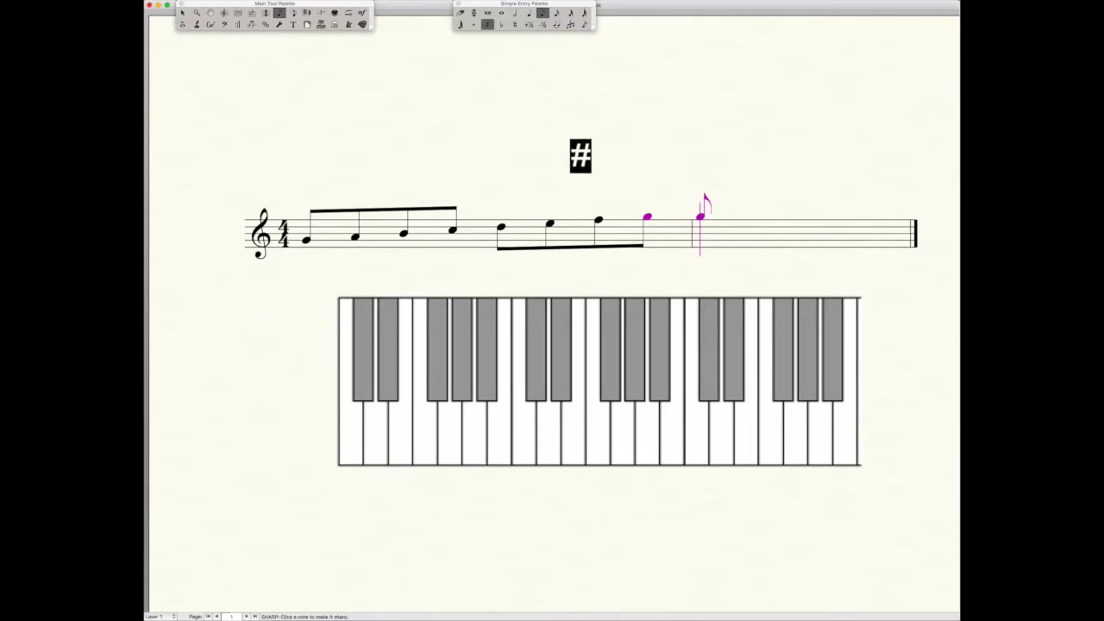
# - Apply the Sharp tool to the seventh note, F, of the G scale
pyautogui.click(598, 221)
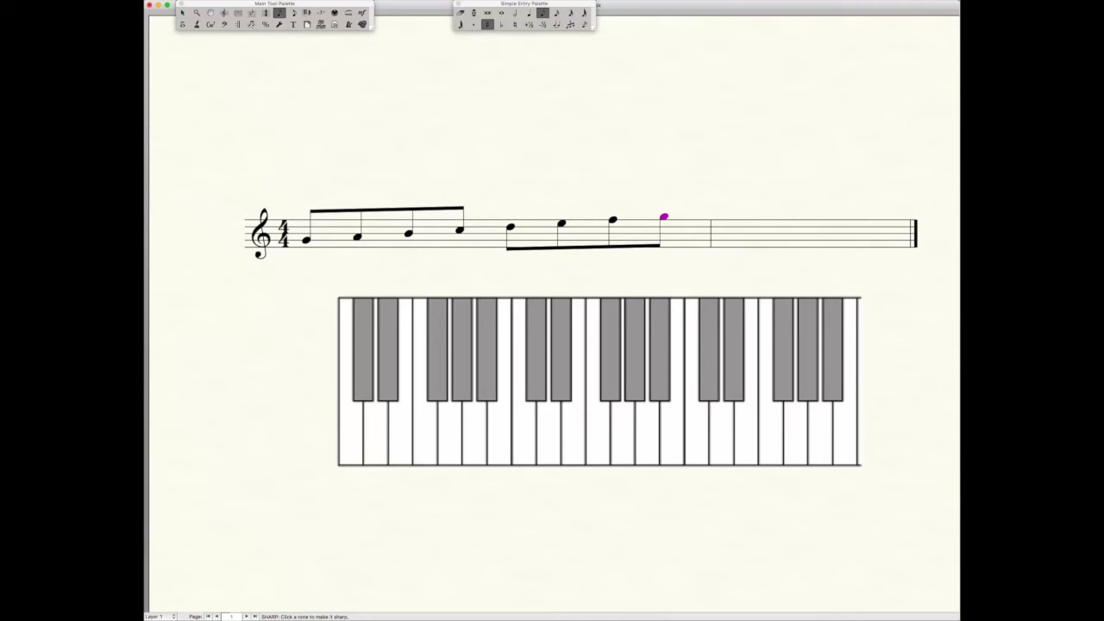
# - Delete the remaining G-scale notes to empty the measure and stop sharp entry
pyautogui.press('Delete')
pyautogui.press('Delete')
pyautogui.press('Delete')
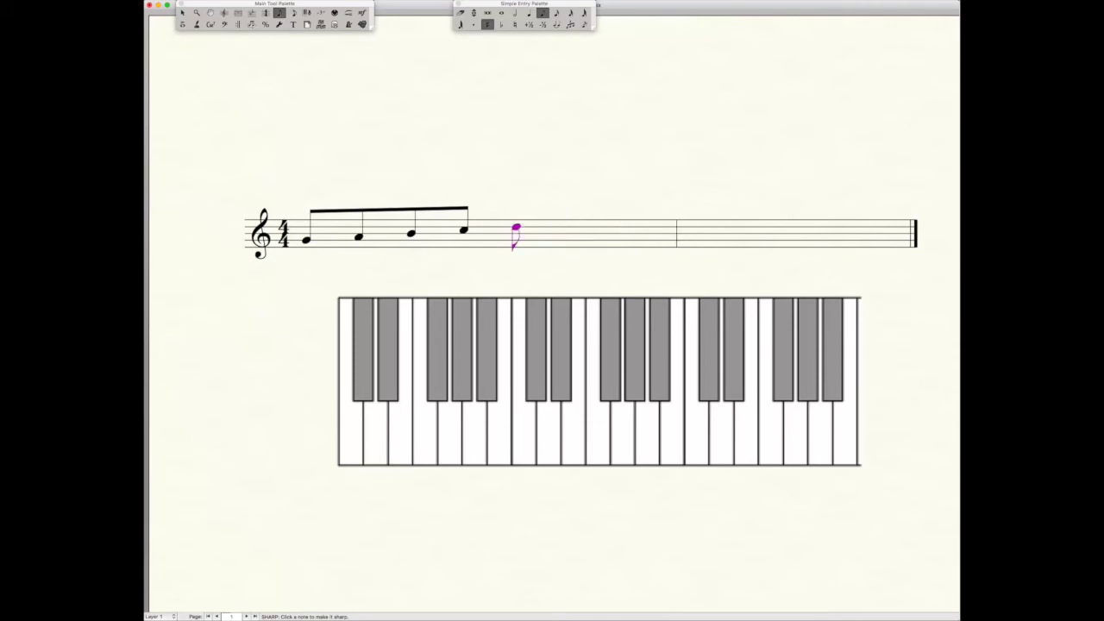
pyautogui.press('Delete')
pyautogui.press('Delete')
pyautogui.press('Delete')
pyautogui.press('Delete')
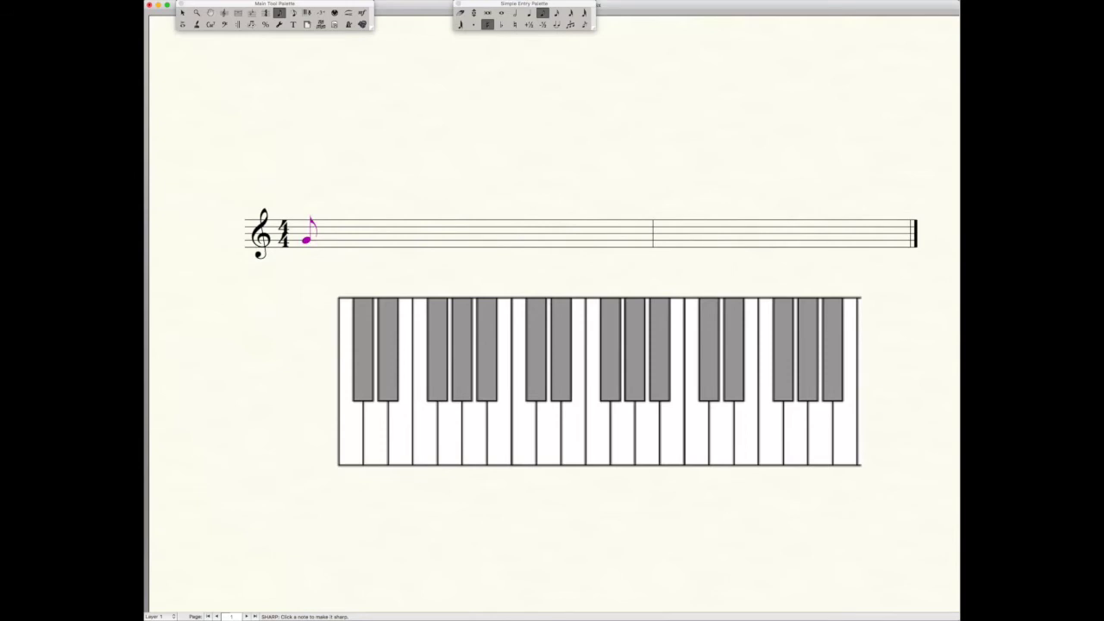
pyautogui.press('Delete')
pyautogui.press('+')
# - Enter F as the starting eighth note of the new scale
pyautogui.press('c')
pyautogui.press('Down')
pyautogui.press('Down')
pyautogui.press('Down')
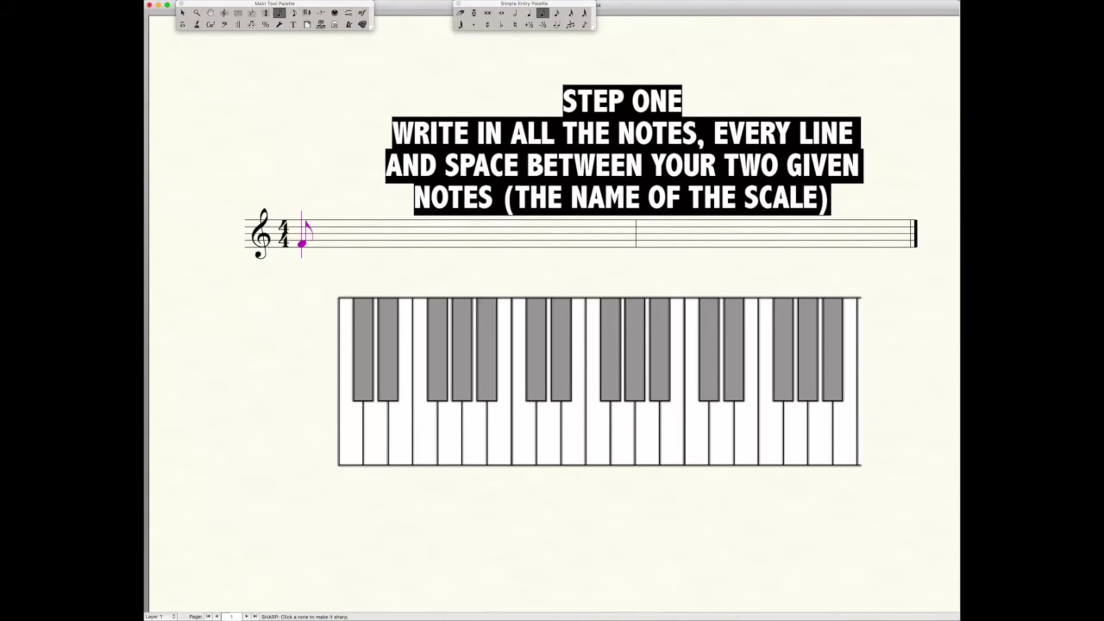
pyautogui.press('Down')
pyautogui.press('Down')
pyautogui.press('Up')
pyautogui.press('Up')
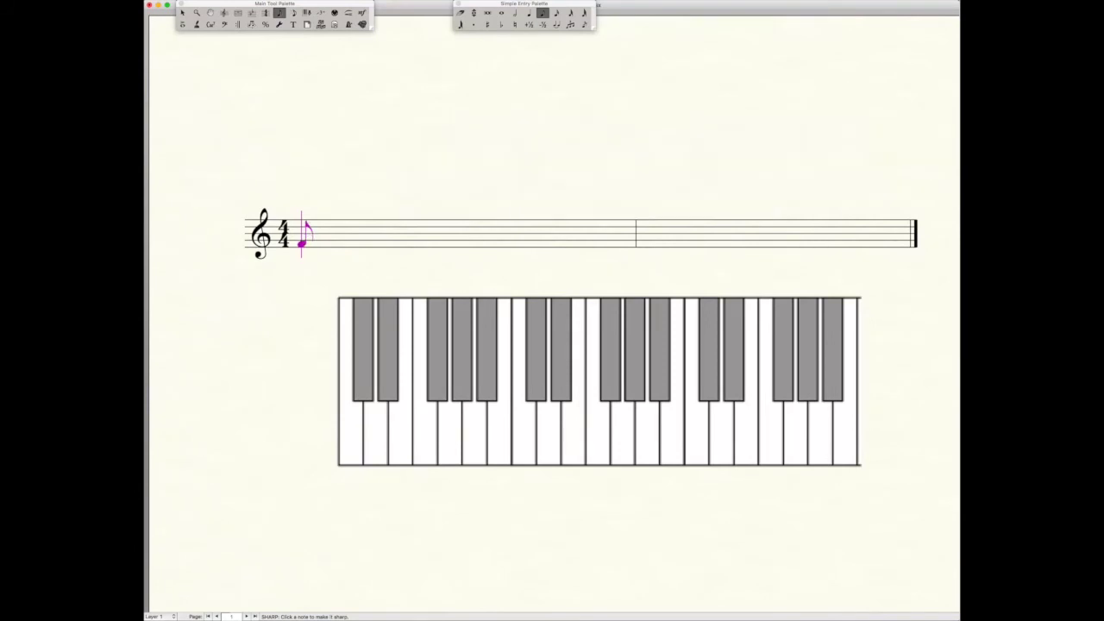
pyautogui.press('Return')
# - Add G, A and B as the next eighth notes
pyautogui.press('Up')
pyautogui.press('Return')
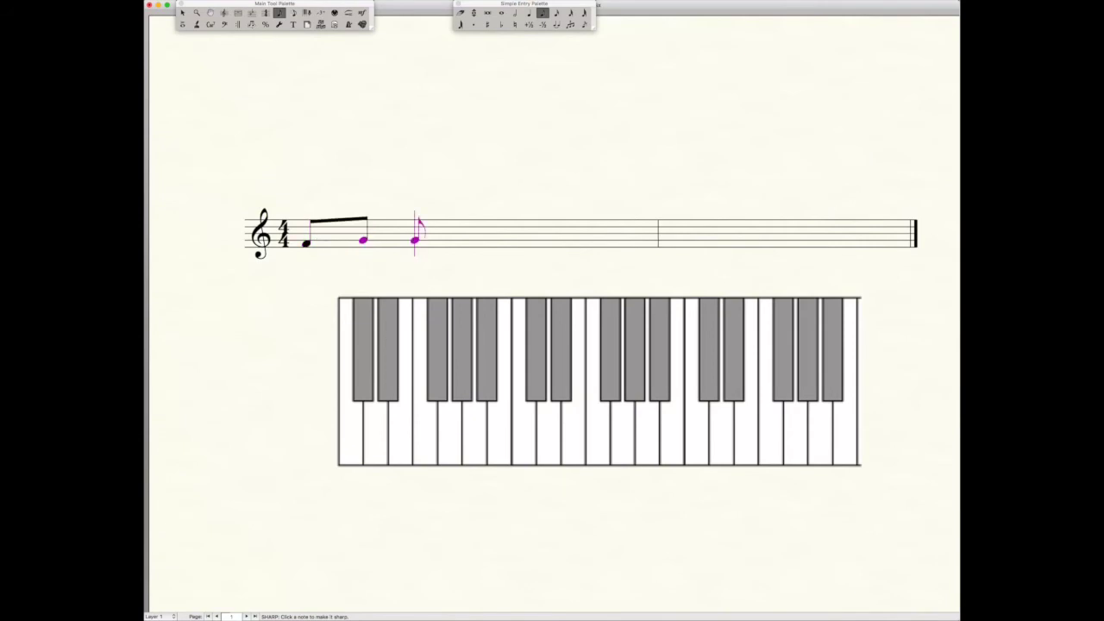
pyautogui.press('Up')
pyautogui.press('Return')
pyautogui.press('Up')
pyautogui.press('Return')
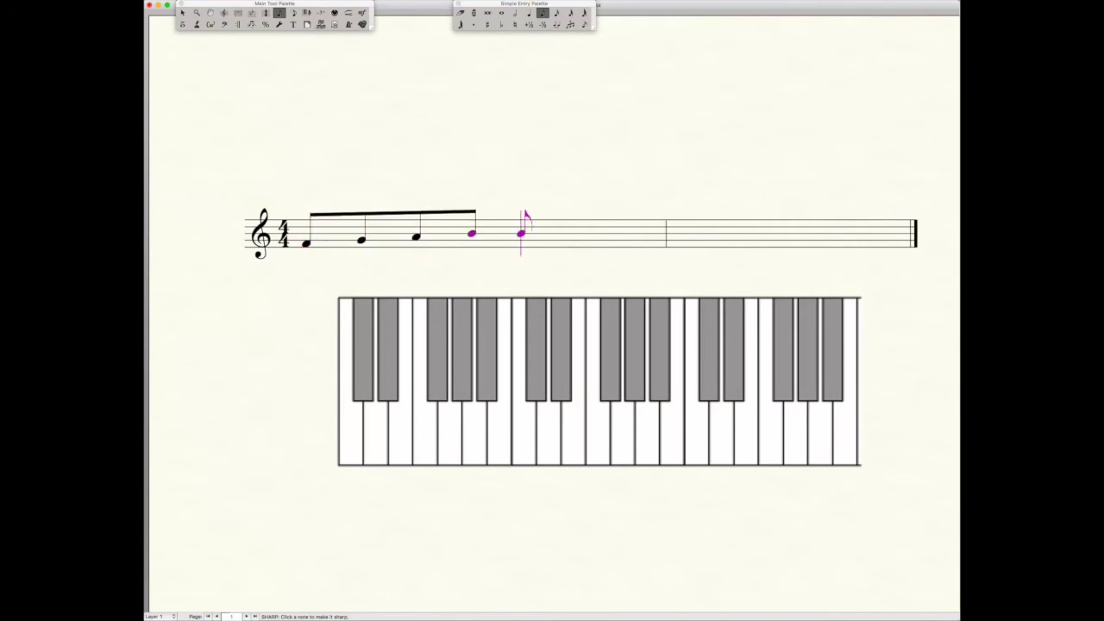
# - Add C, D, E and the top F to finish the F-to-F scale
pyautogui.press('Up')
pyautogui.press('Return')
pyautogui.press('Up')
pyautogui.press('Return')
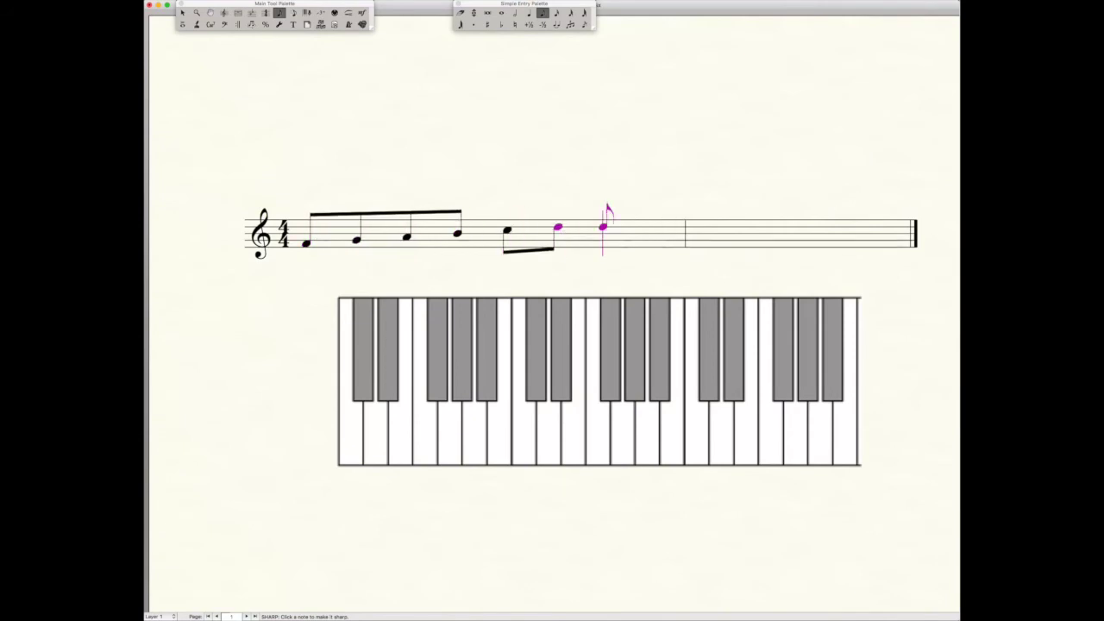
pyautogui.press('Up')
pyautogui.press('Return')
pyautogui.press('Up')
pyautogui.press('Return')
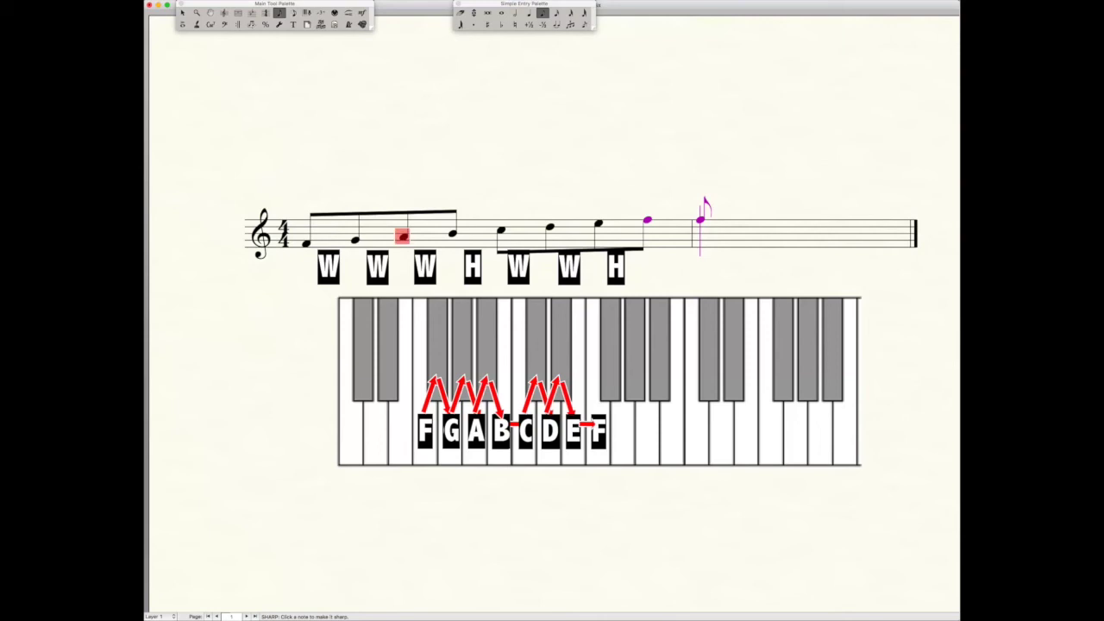
pyautogui.click(402, 235)
# - Switch to flat entry with minus and lower the B to B♭, giving F G A B♭ C D E F
pyautogui.press('-')
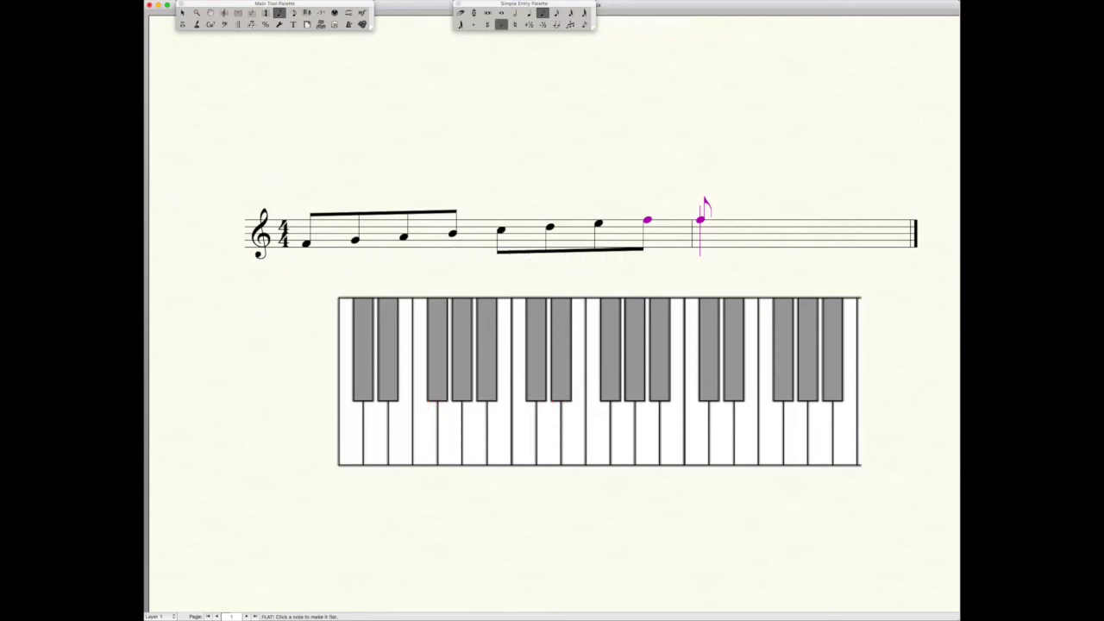
pyautogui.click(452, 232)
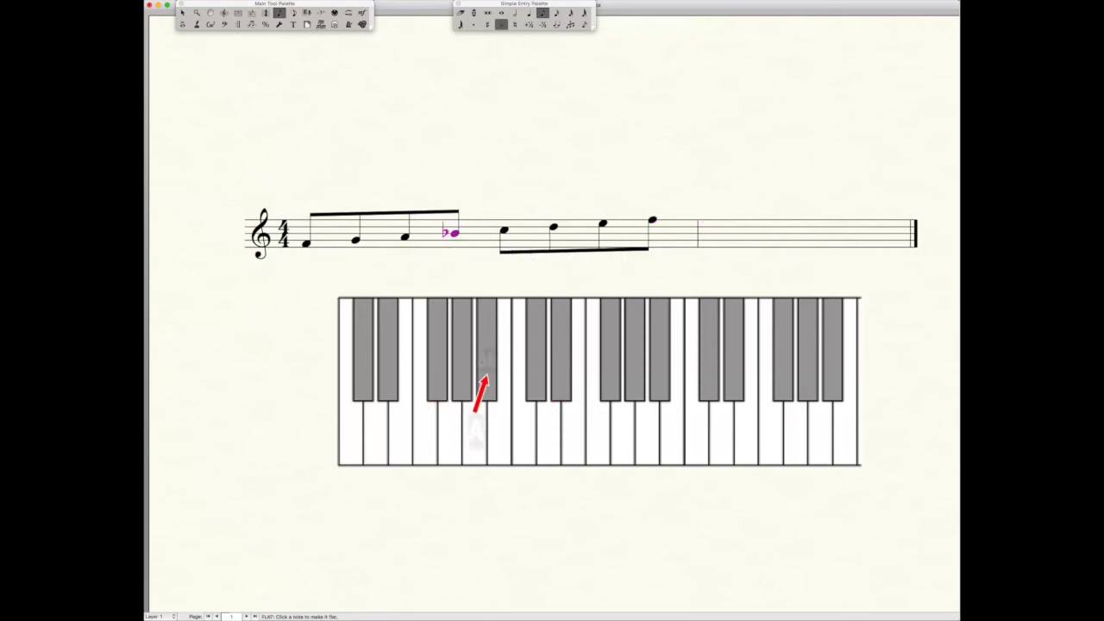